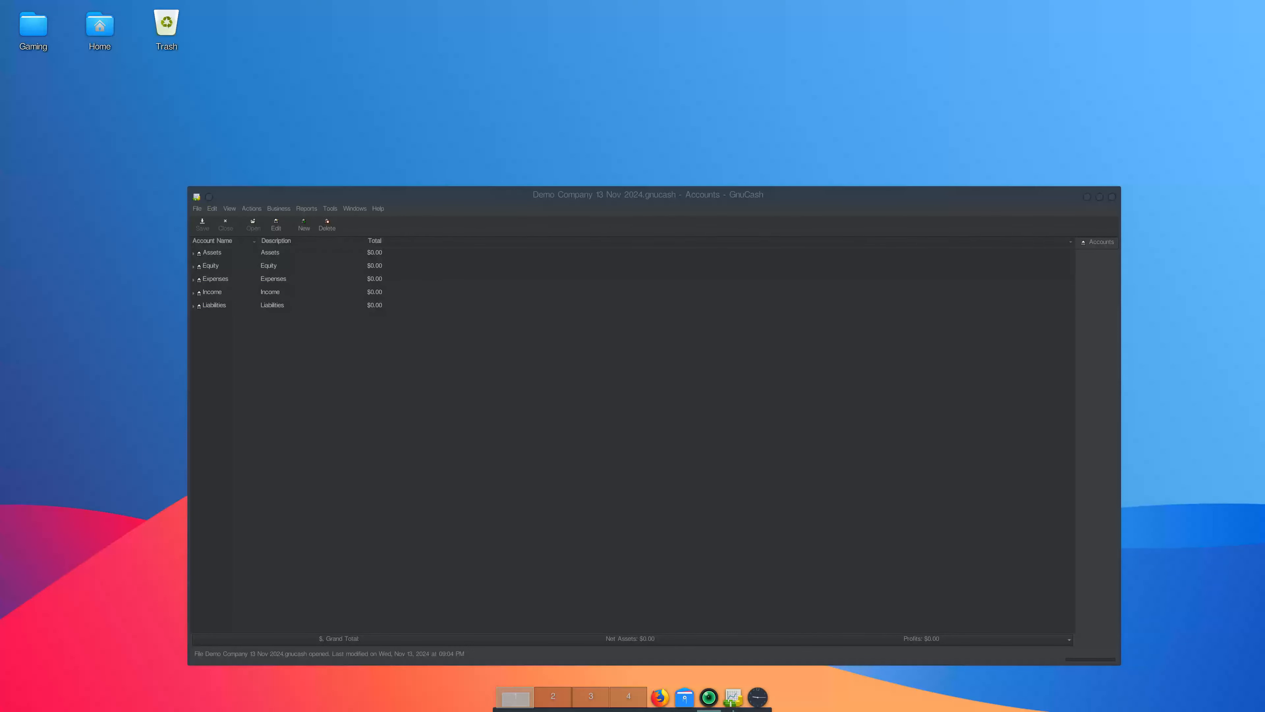
Start a new book file and move past the account hierarchy setup introduction.
{"action": "mouse_move", "coordinate": [669, 3]}
{"action": "left_click", "coordinate": [197, 209]}
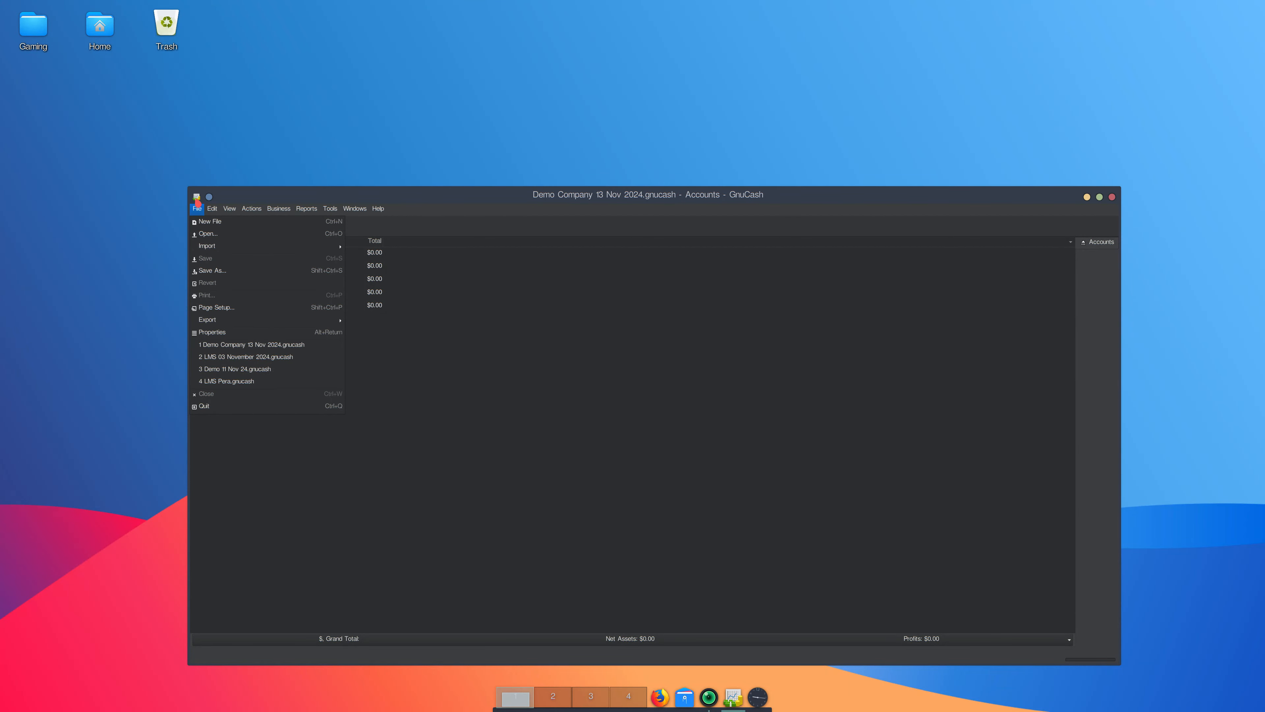
{"action": "left_click", "coordinate": [202, 226]}
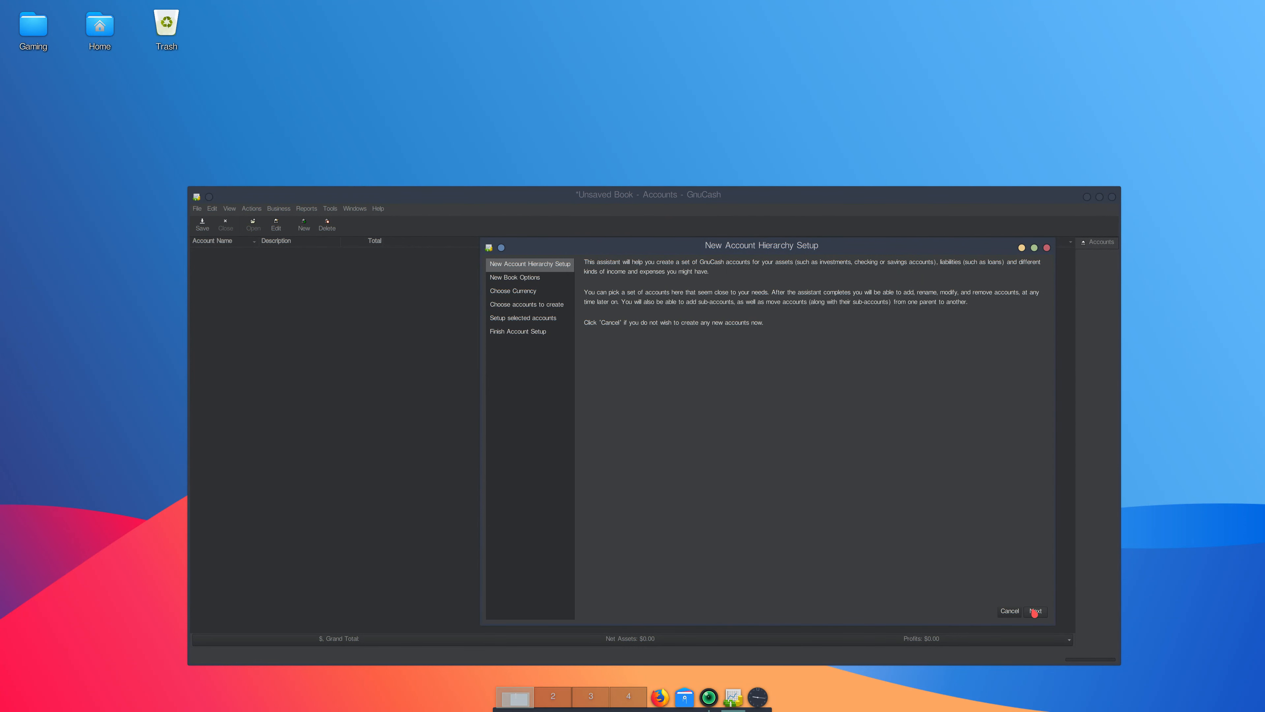
{"action": "left_click", "coordinate": [1035, 612]}
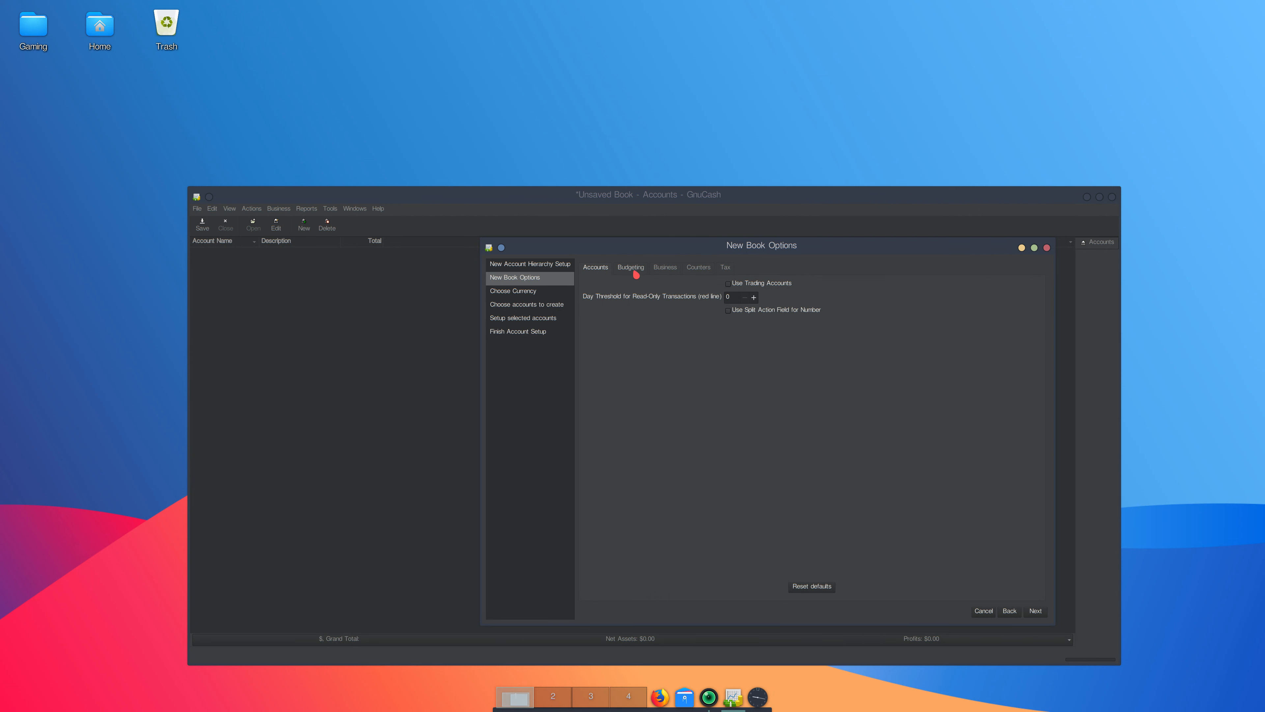
Set the company name to Demo Company in the new book's business options.
{"action": "left_click", "coordinate": [636, 271]}
{"action": "left_click", "coordinate": [667, 267]}
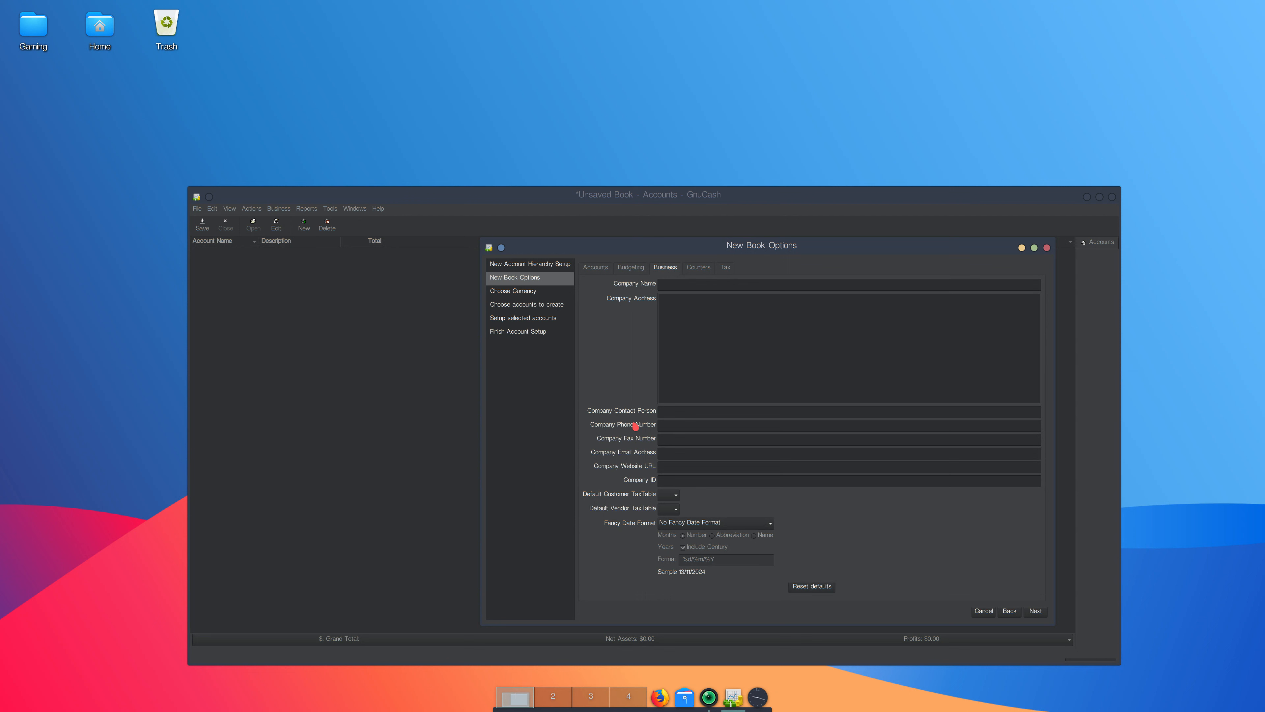
{"action": "left_click", "coordinate": [671, 288]}
{"action": "type", "text": "Test"}
{"action": "type", "text": "mpany"}
{"action": "key", "text": "BackSpace"}
{"action": "key", "text": "BackSpace"}
{"action": "key", "text": "BackSpace"}
{"action": "key", "text": "BackSpace"}
{"action": "key", "text": "BackSpace"}
{"action": "key", "text": "BackSpace"}
{"action": "key", "text": "BackSpace"}
{"action": "key", "text": "BackSpace"}
{"action": "key", "text": "BackSpace"}
{"action": "key", "text": "BackSpace"}
{"action": "key", "text": "BackSpace"}
{"action": "key", "text": "BackSpace"}
{"action": "type", "text": "Demo Company"}
Set the counter number formats to BILL, CUST, EMP, INV, JOB and ORD for bills, customers, employees, invoices, jobs and orders.
{"action": "left_click", "coordinate": [692, 269]}
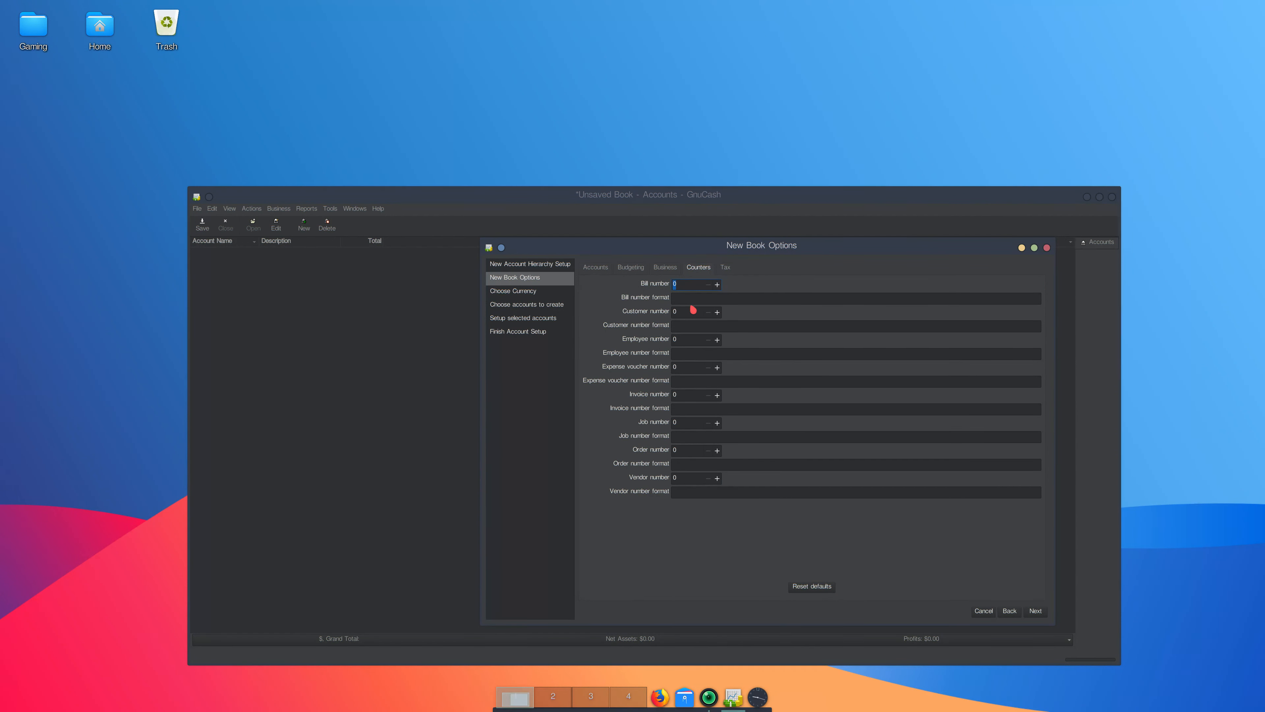
{"action": "left_click", "coordinate": [680, 297]}
{"action": "type", "text": "BILL"}
{"action": "left_click", "coordinate": [677, 327]}
{"action": "type", "text": "CUST"}
{"action": "left_click", "coordinate": [683, 353]}
{"action": "type", "text": "EMP"}
{"action": "left_click", "coordinate": [680, 409]}
{"action": "type", "text": "INV"}
{"action": "key", "text": "Tab"}
{"action": "key", "text": "Tab"}
{"action": "type", "text": "JOB"}
{"action": "left_click", "coordinate": [686, 466]}
{"action": "type", "text": "ORDER"}
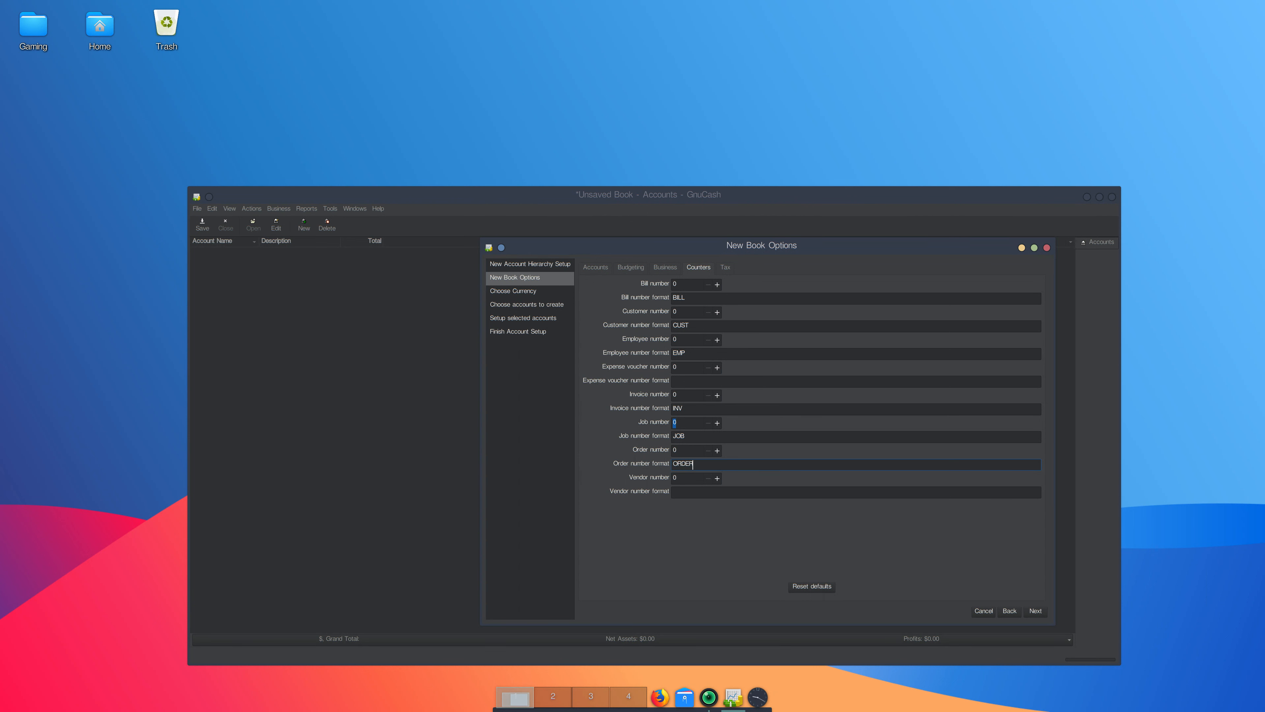
{"action": "key", "text": "BackSpace"}
{"action": "key", "text": "BackSpace"}
{"action": "left_click", "coordinate": [1037, 612]}
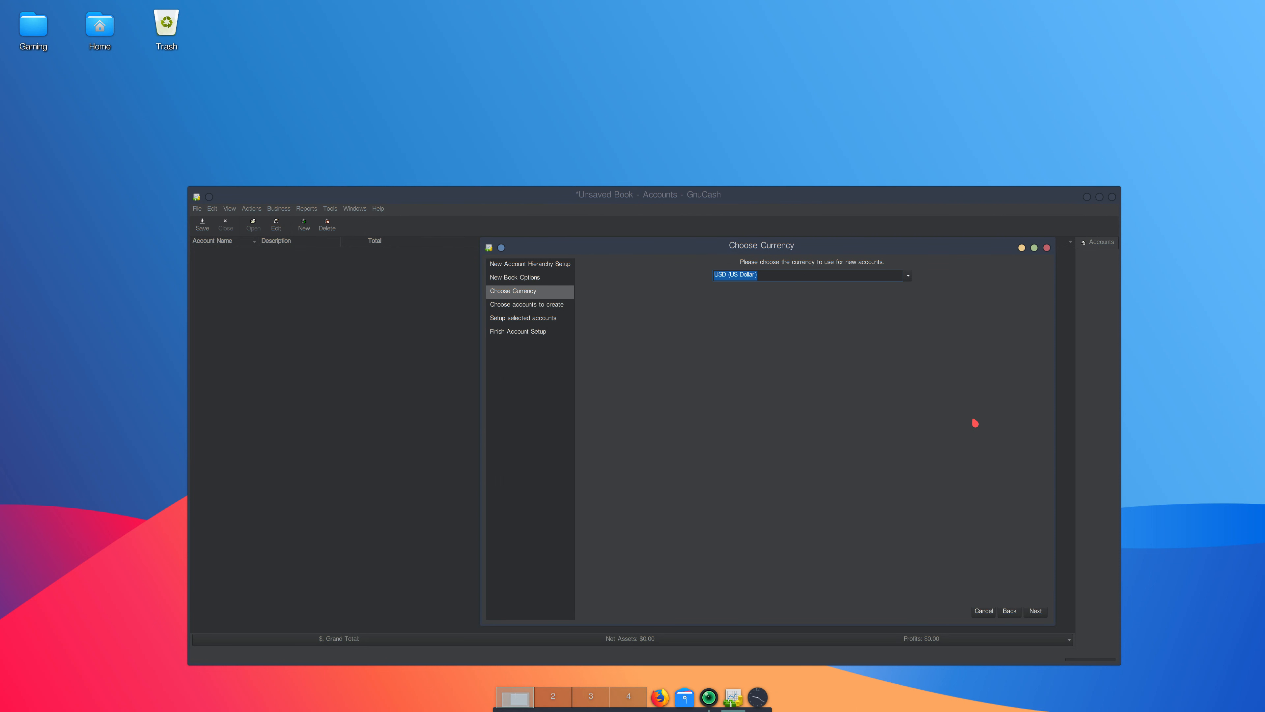
Keep USD as the currency and select only the A Simple Checkbook account category instead of Common Accounts.
{"action": "left_click", "coordinate": [1031, 612]}
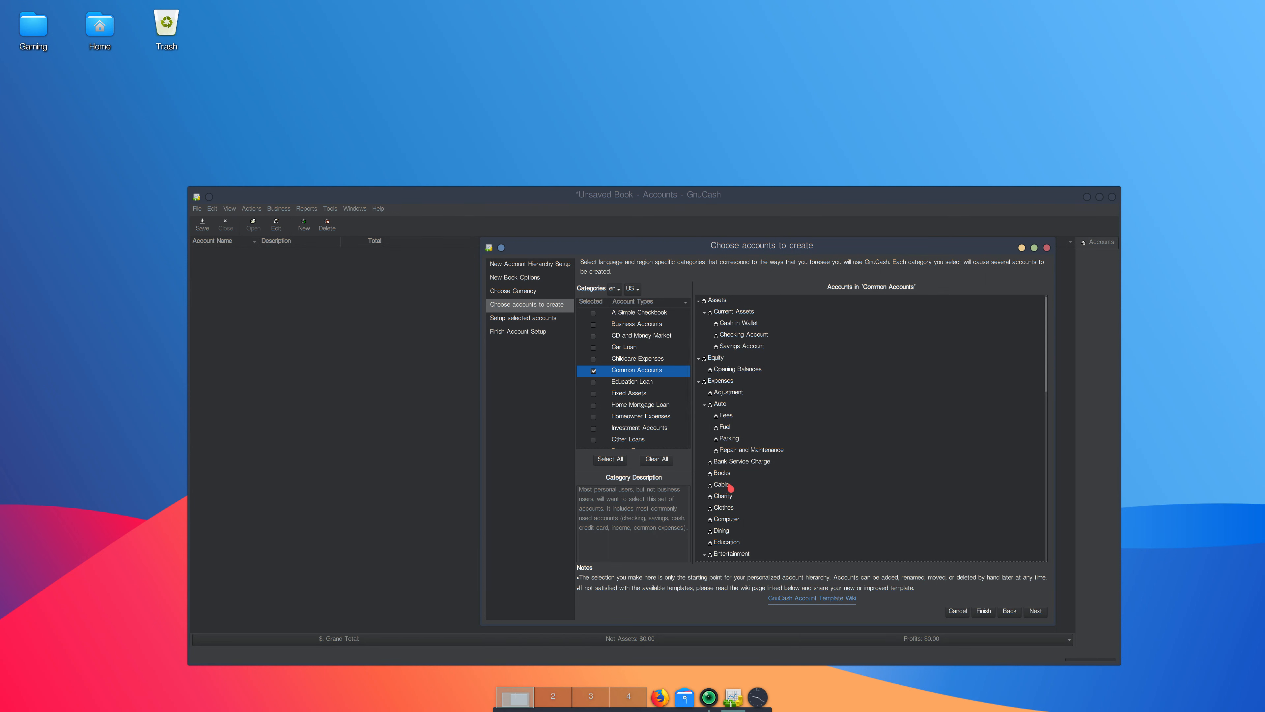
{"action": "scroll", "coordinate": [730, 487], "scroll_direction": "down", "scroll_amount": 5}
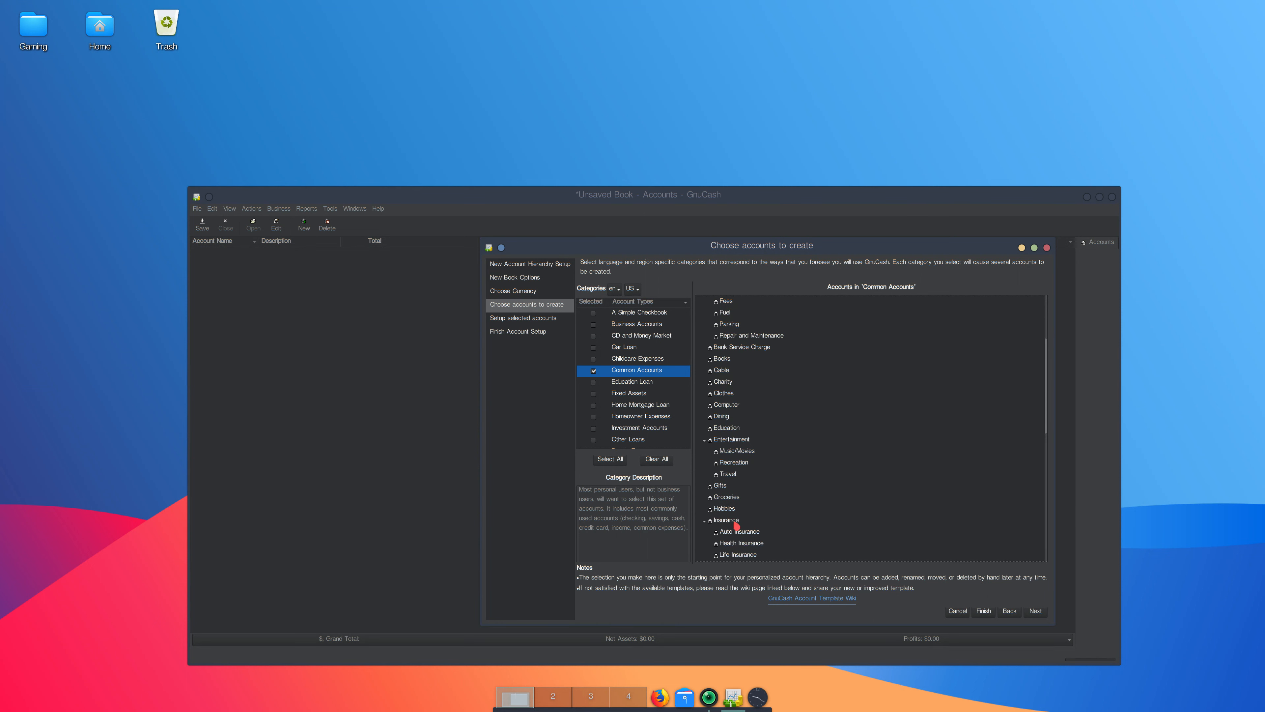
{"action": "scroll", "coordinate": [735, 526], "scroll_direction": "down", "scroll_amount": 3}
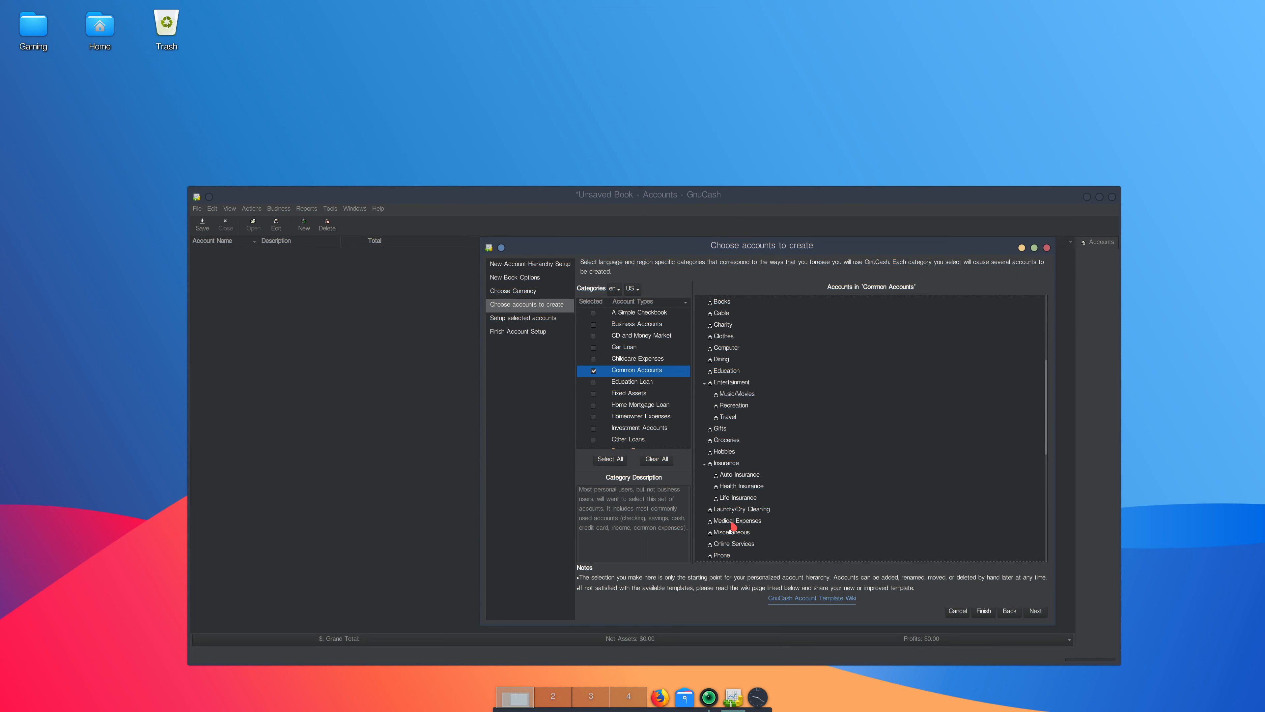
{"action": "scroll", "coordinate": [733, 527], "scroll_direction": "down", "scroll_amount": 1}
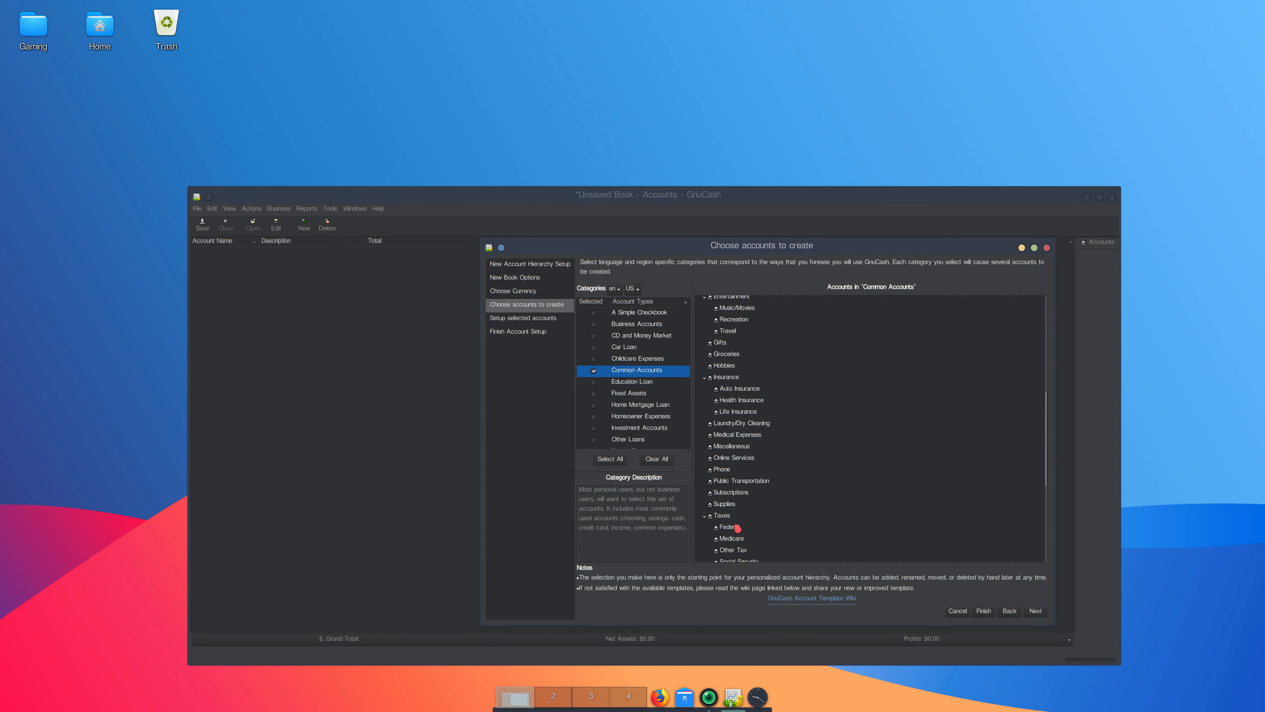
{"action": "scroll", "coordinate": [738, 528], "scroll_direction": "down", "scroll_amount": 5}
{"action": "scroll", "coordinate": [738, 528], "scroll_direction": "down", "scroll_amount": 1}
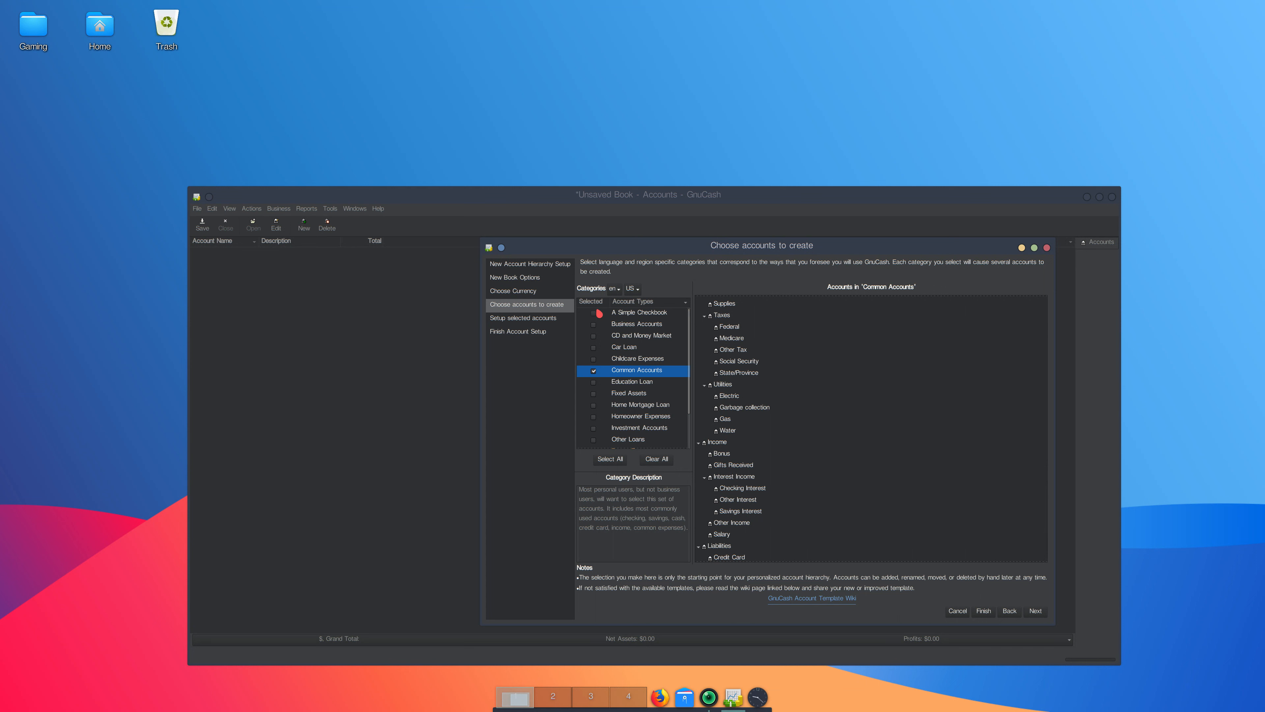
{"action": "left_click", "coordinate": [617, 317]}
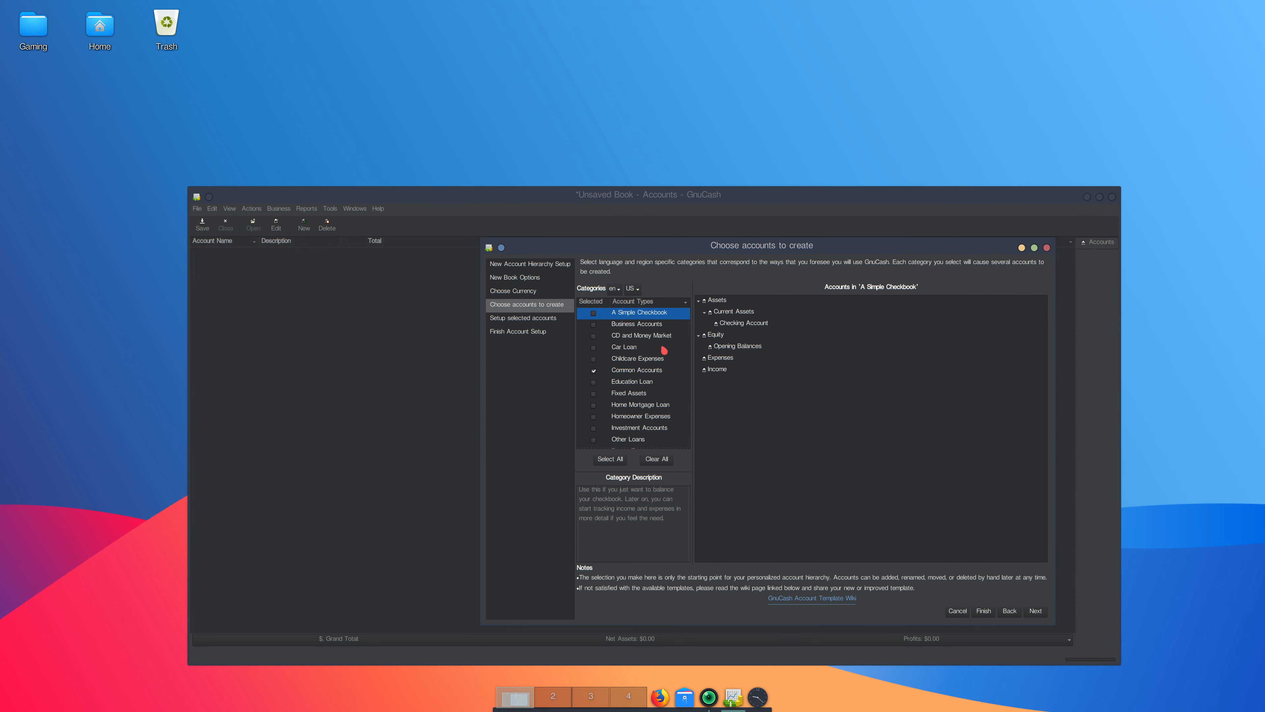
{"action": "left_click", "coordinate": [593, 371]}
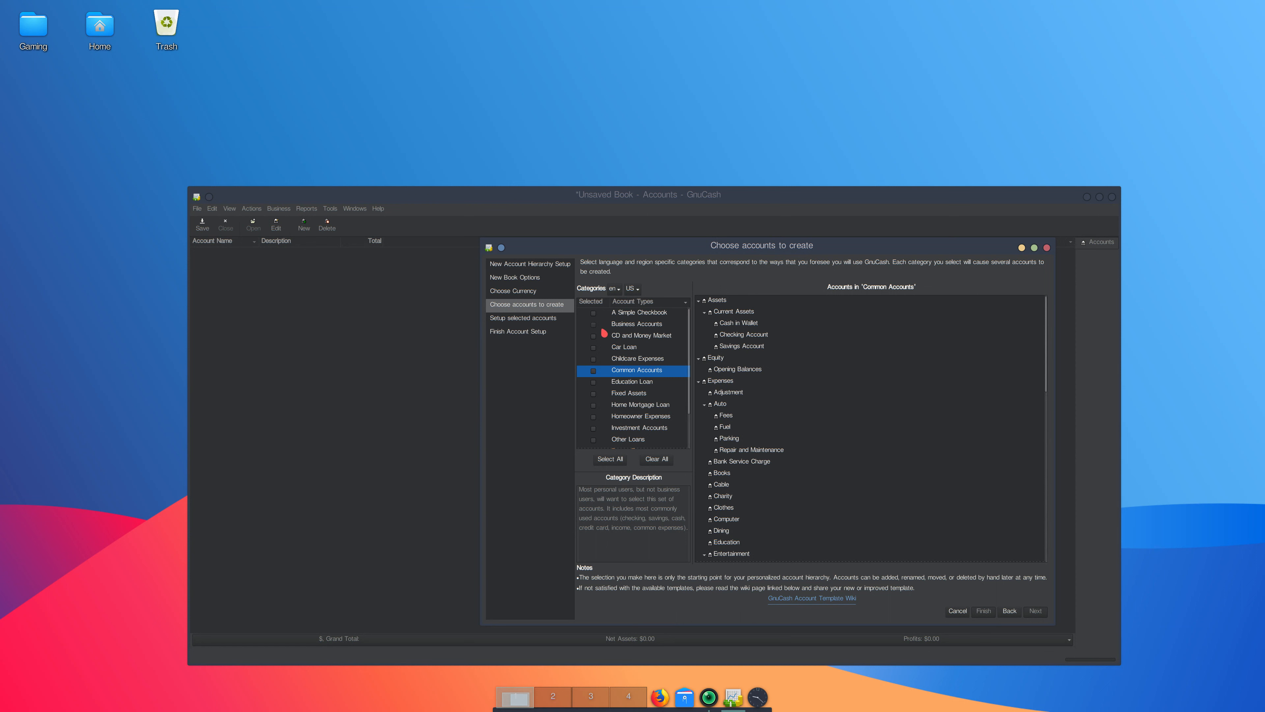
{"action": "left_click", "coordinate": [596, 314]}
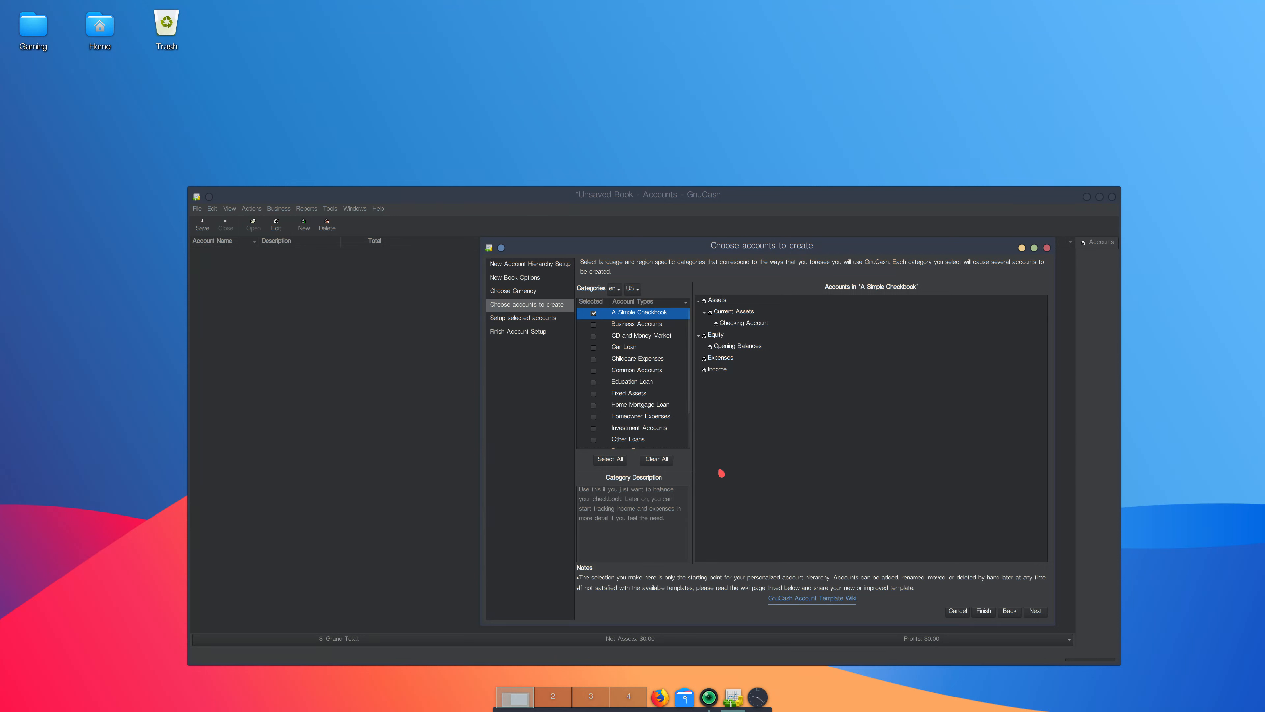
{"action": "left_click", "coordinate": [1036, 611]}
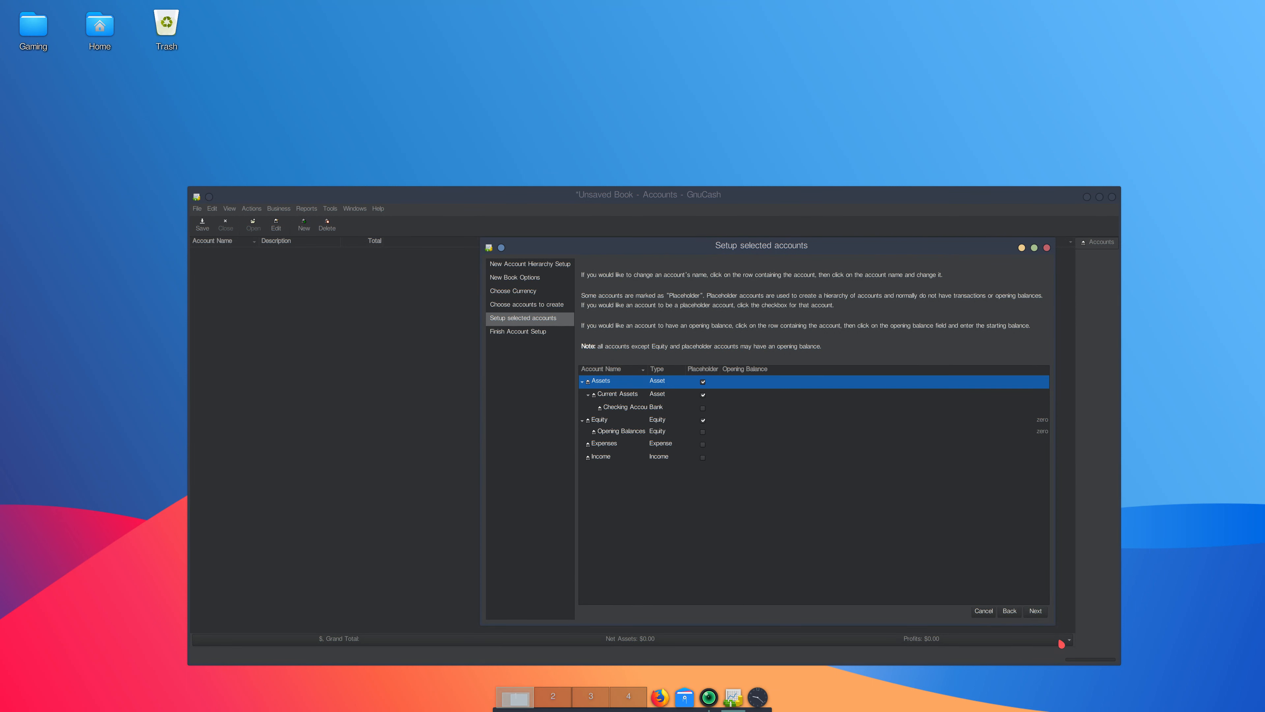
Apply the account setup and save the new book as Demo Current.
{"action": "left_click", "coordinate": [1036, 611]}
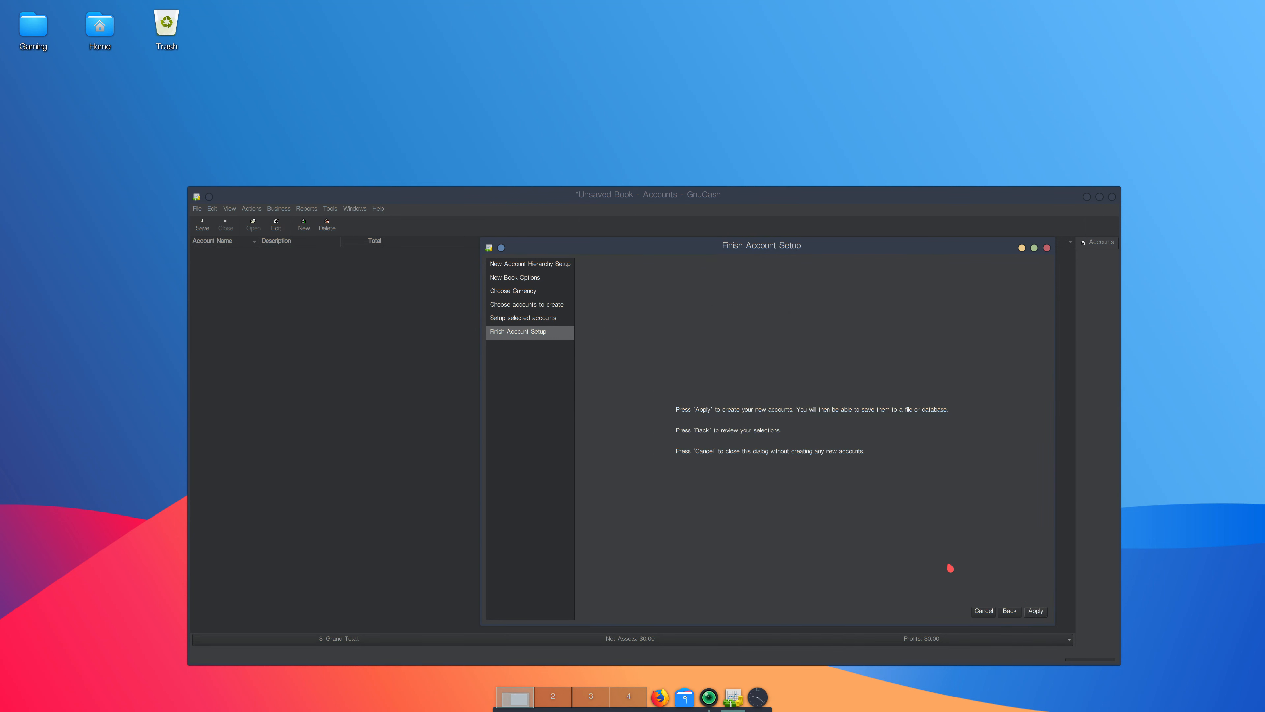
{"action": "left_click", "coordinate": [1036, 611]}
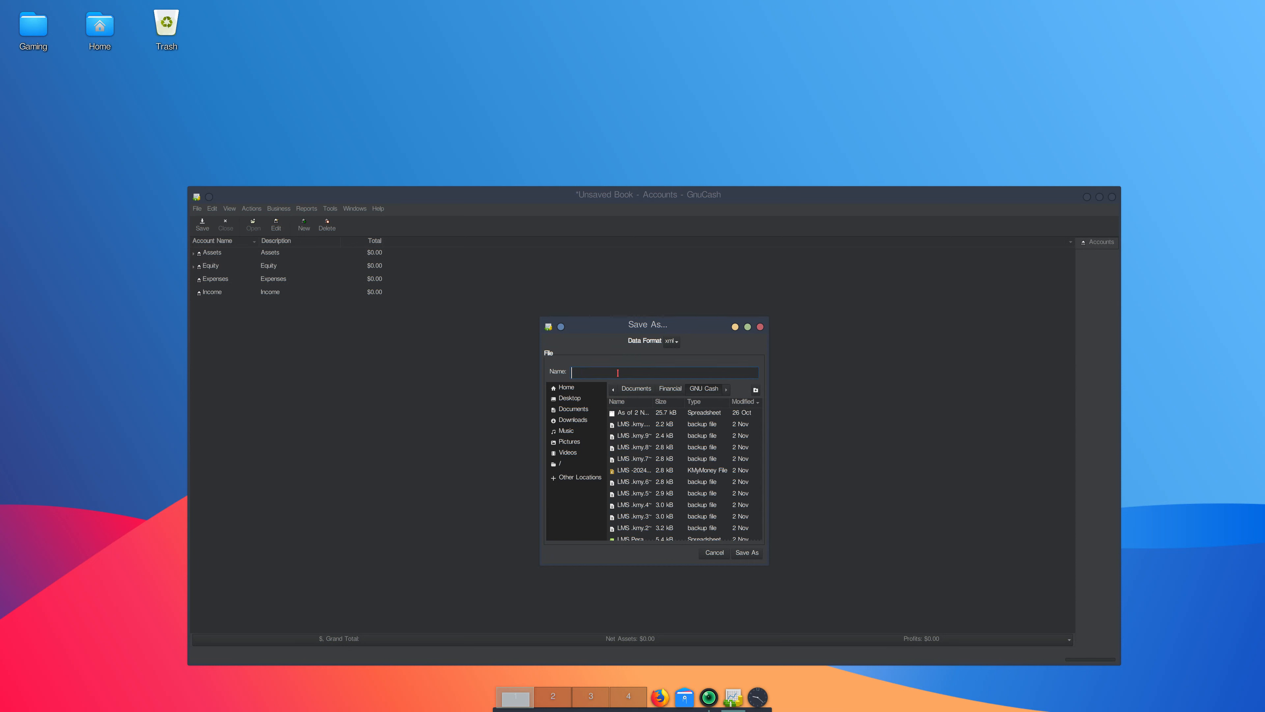
{"action": "type", "text": "Demo "}
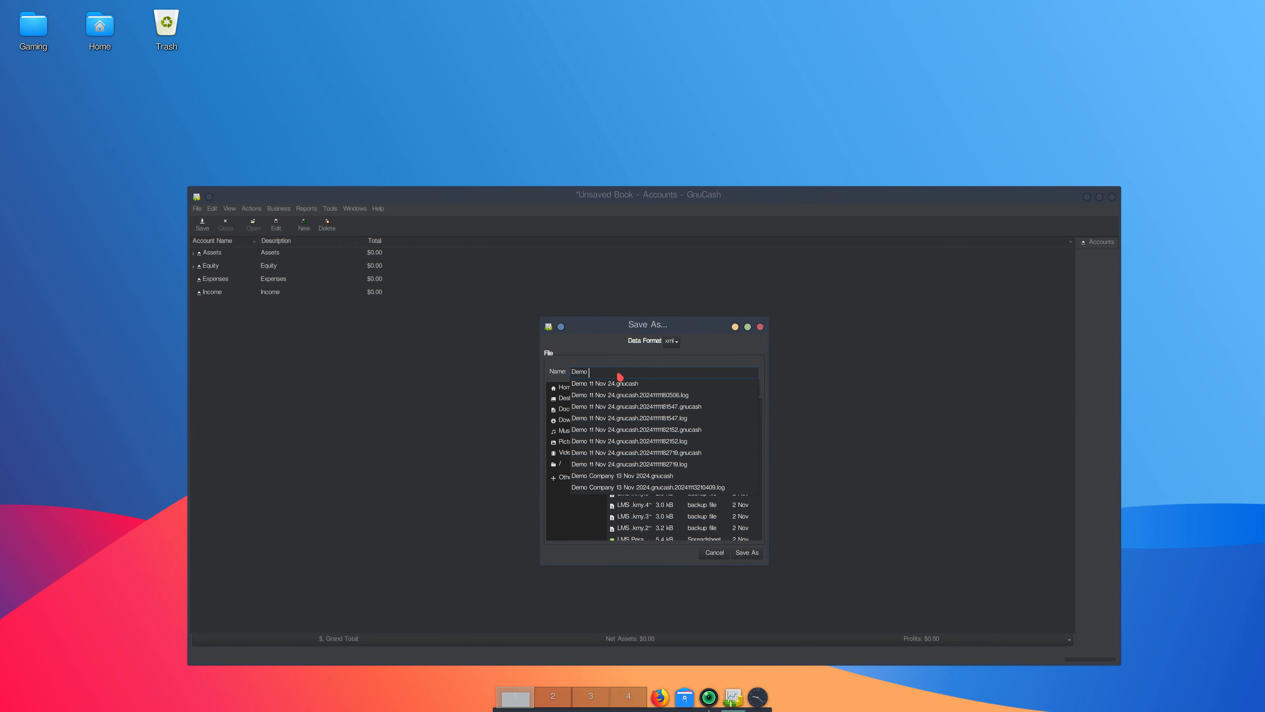
{"action": "type", "text": "Current"}
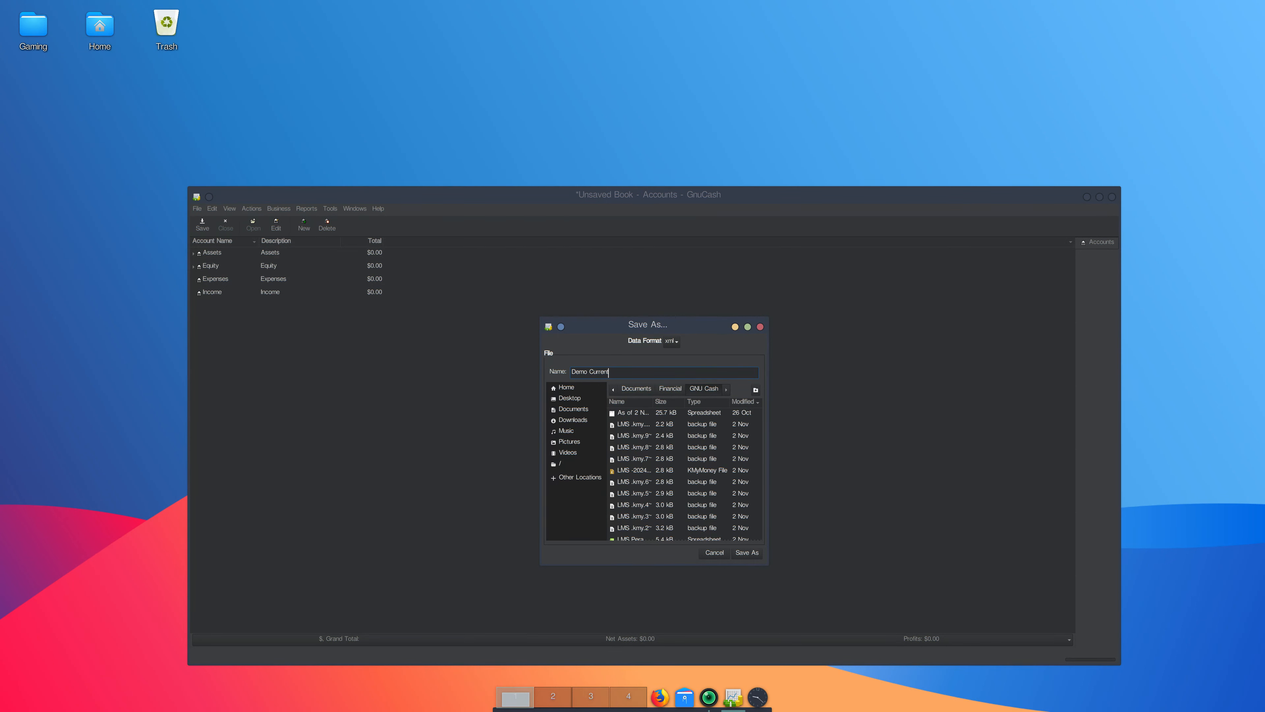
{"action": "key", "text": "Return"}
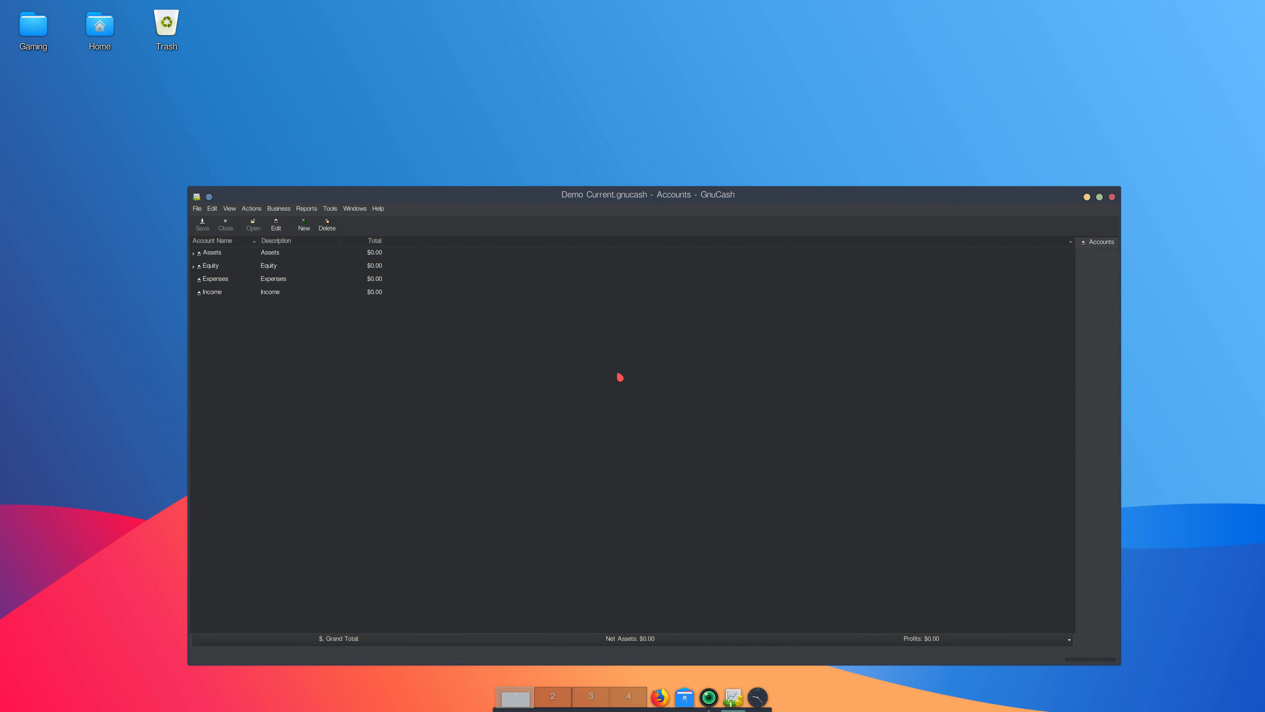